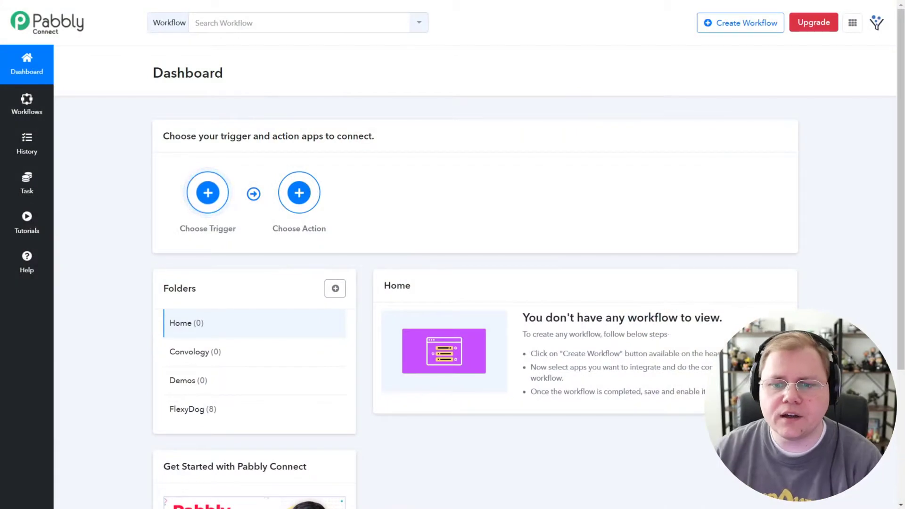
Create a new Pabbly Connect workflow named 'Pabbly'
click(720, 26)
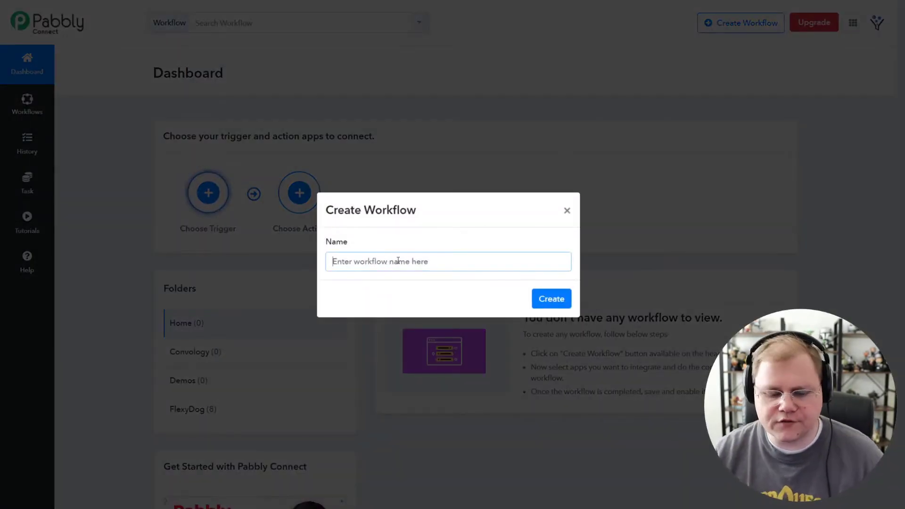
text(Pabbly)
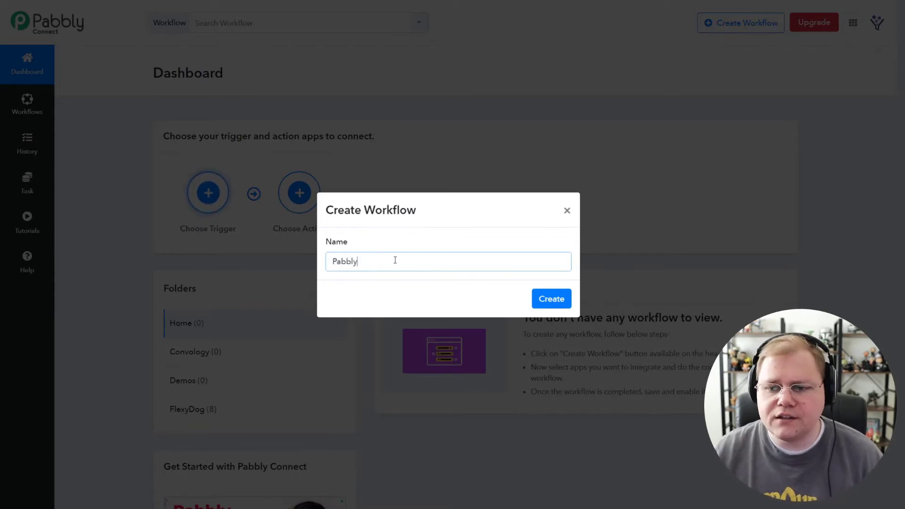
click(551, 299)
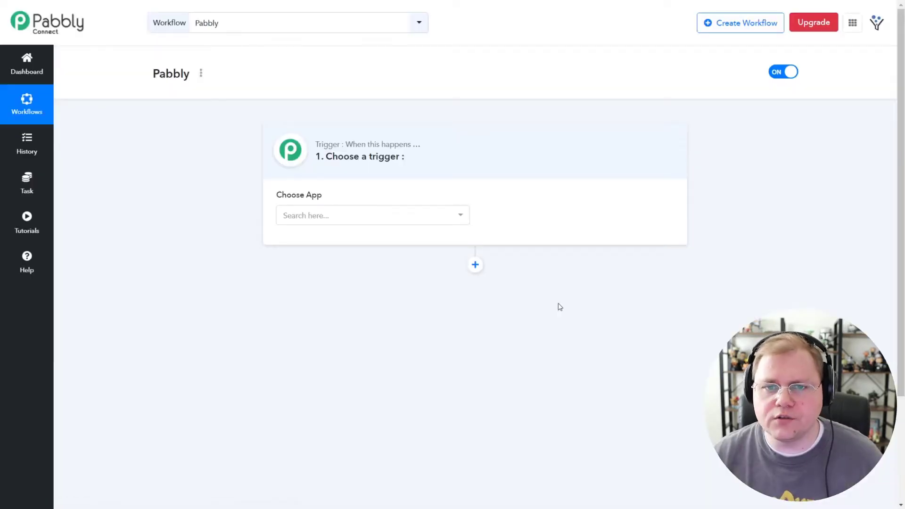
Set the trigger app to ThriveCart with the Product Purchase event
click(356, 220)
text(flu)
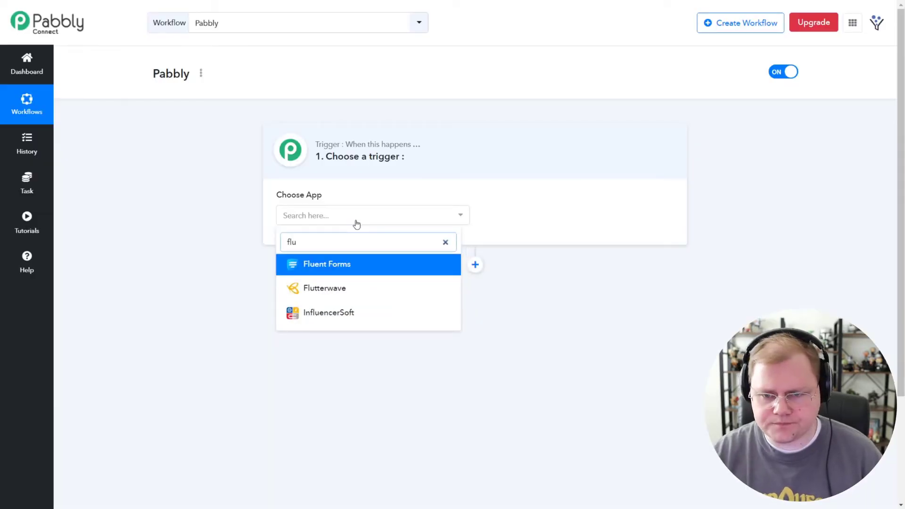
key(BackSpace)
key(BackSpace)
key(BackSpace)
text(thrive)
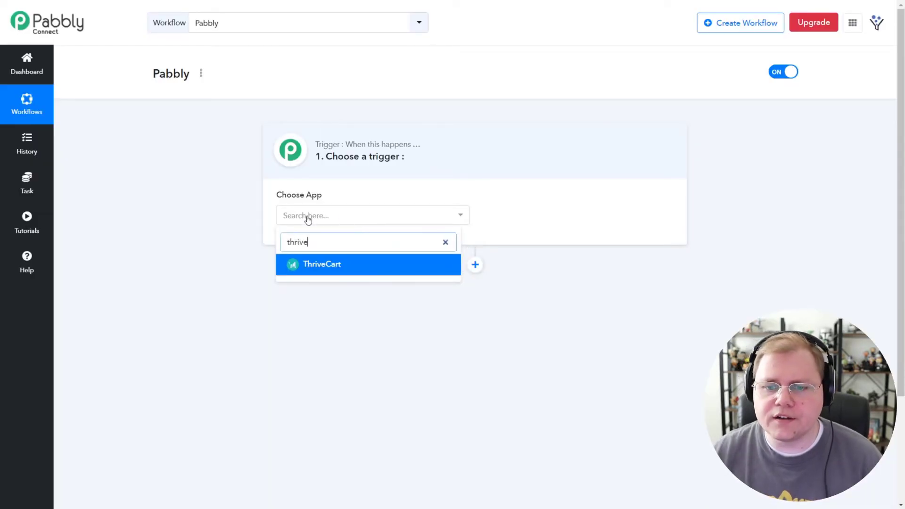
click(310, 265)
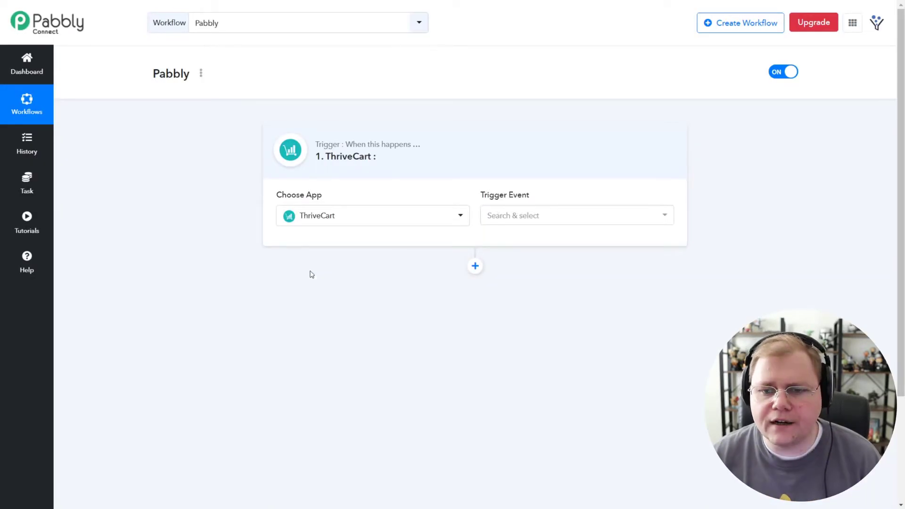
click(539, 216)
click(529, 294)
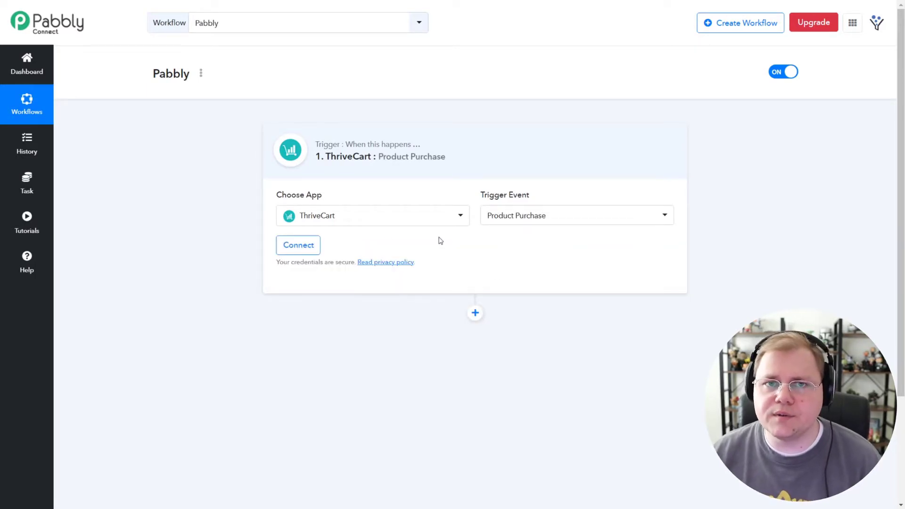
Connect the trigger to the existing ThriveCart #1 account and save
click(299, 246)
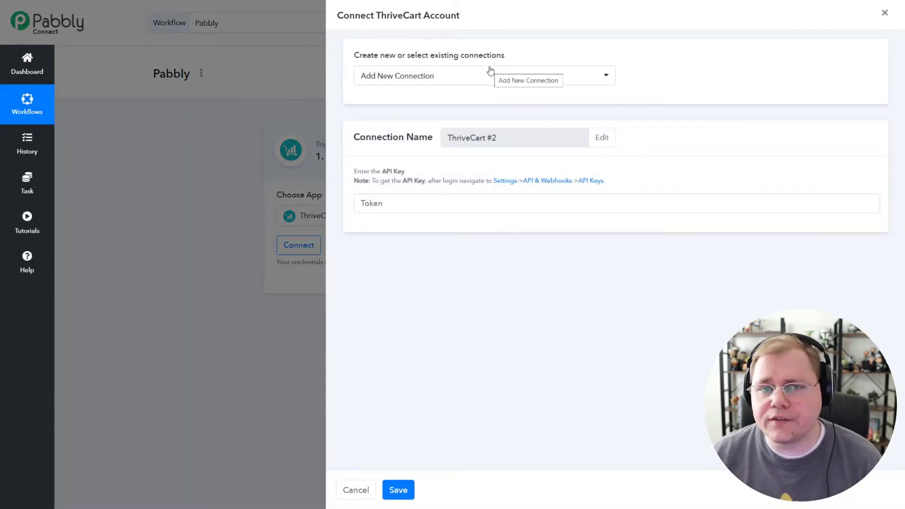
click(473, 81)
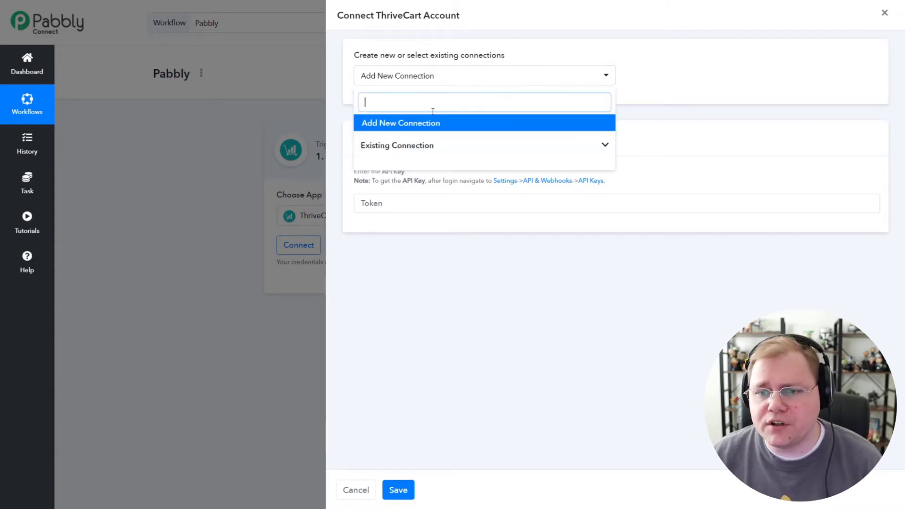
click(396, 145)
click(412, 165)
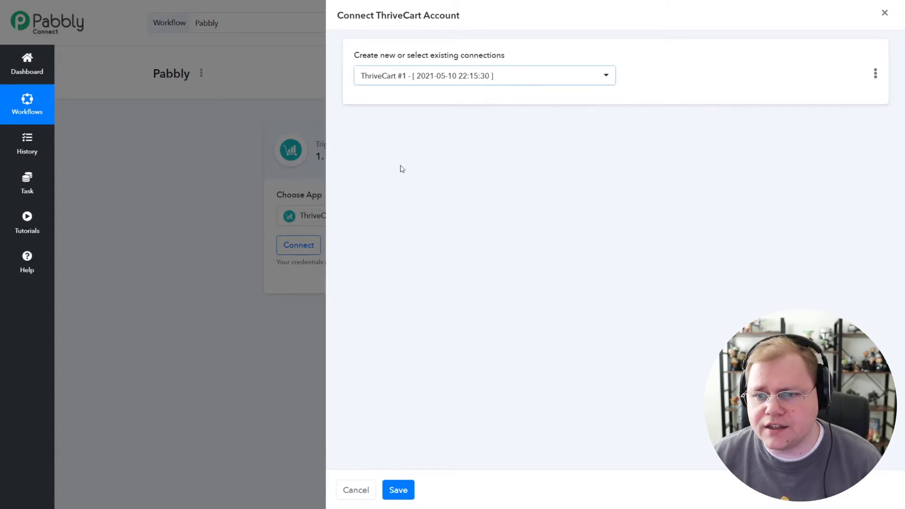
click(399, 490)
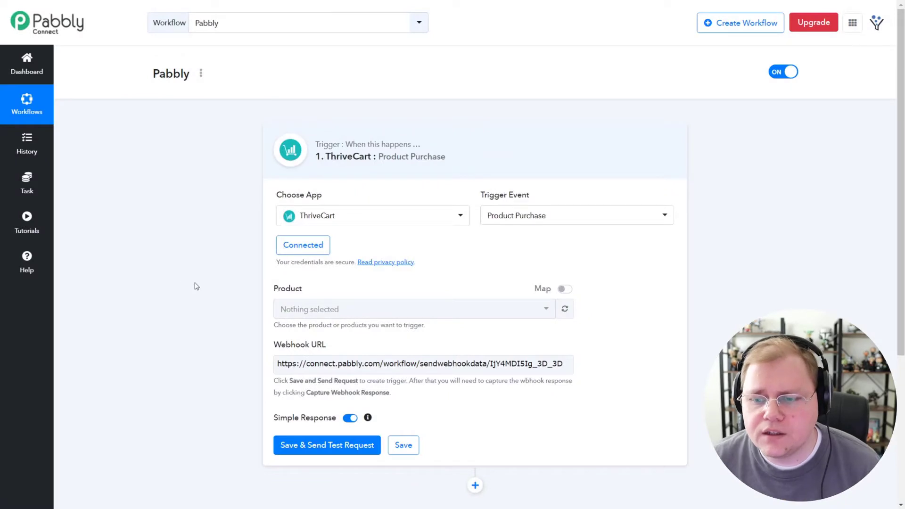
Choose Test Course as the product and select the webhook URL for copying
scroll(230, 264, down, 1)
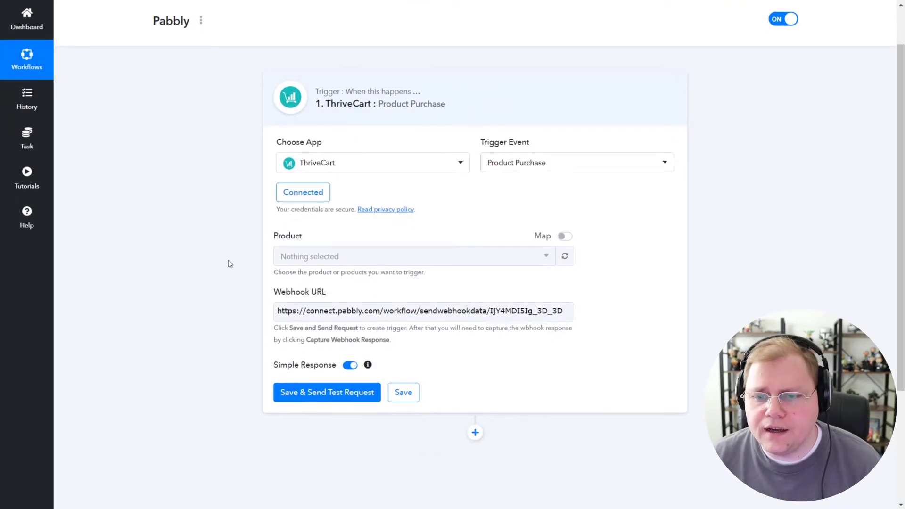
click(403, 260)
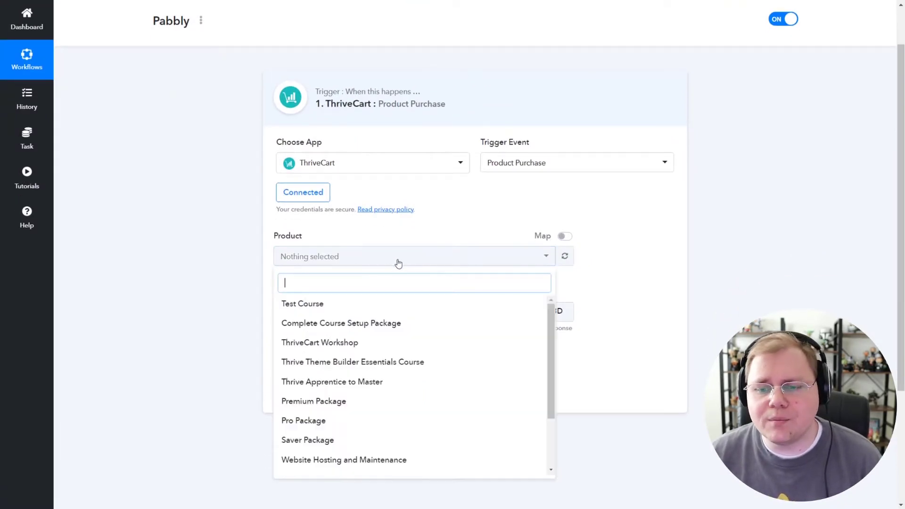
click(313, 311)
click(223, 288)
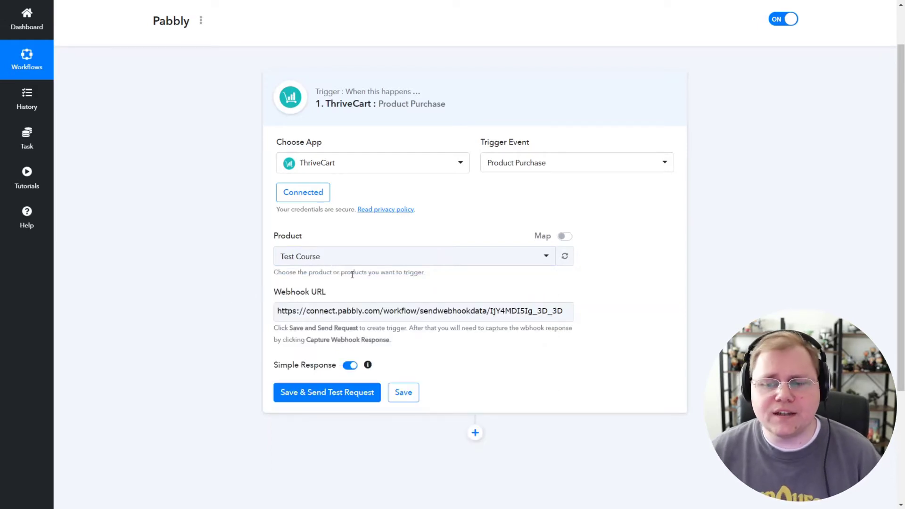
click(434, 311)
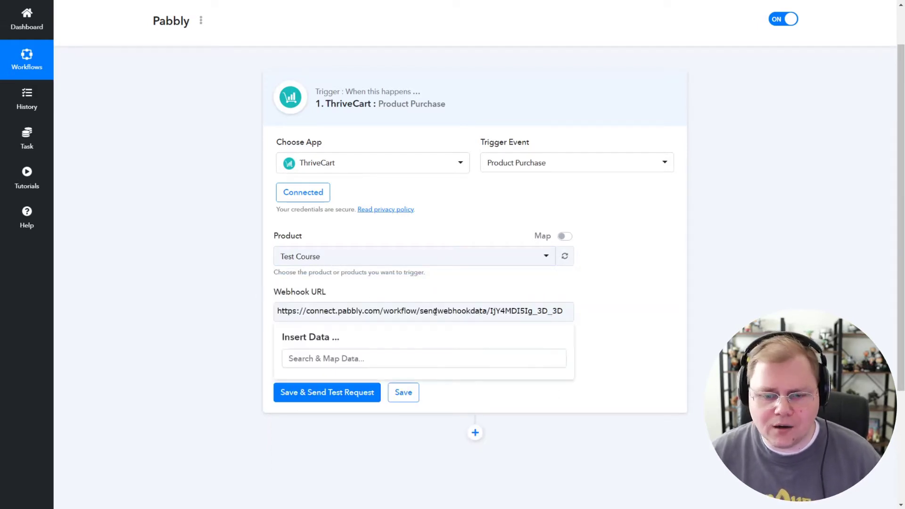
key(ctrl+a)
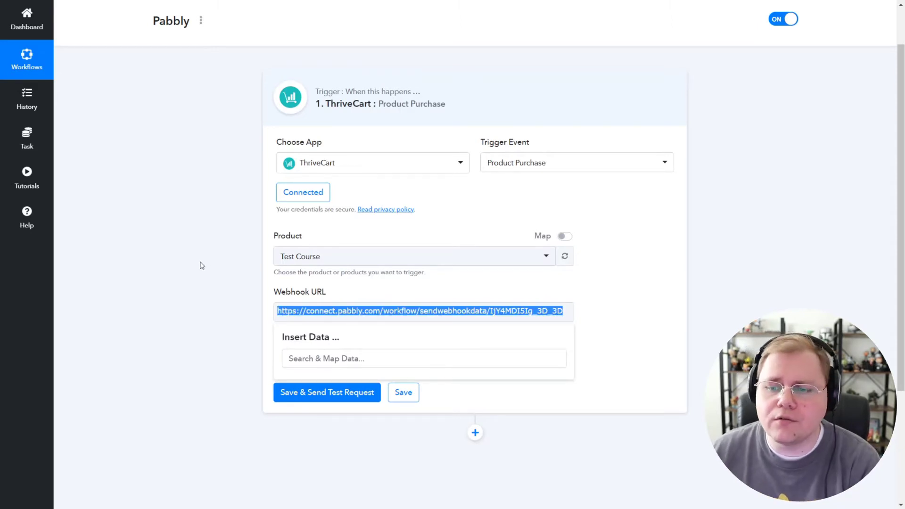
Save a ThriveCart webhook named 'Pabbly Test' using the pasted Pabbly Connect URL
click(325, 304)
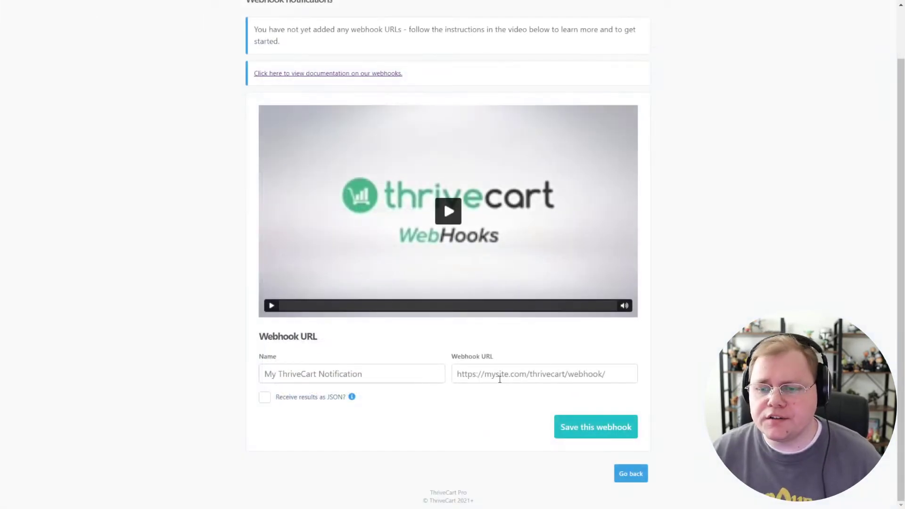
click(499, 378)
key(ctrl+v)
click(356, 373)
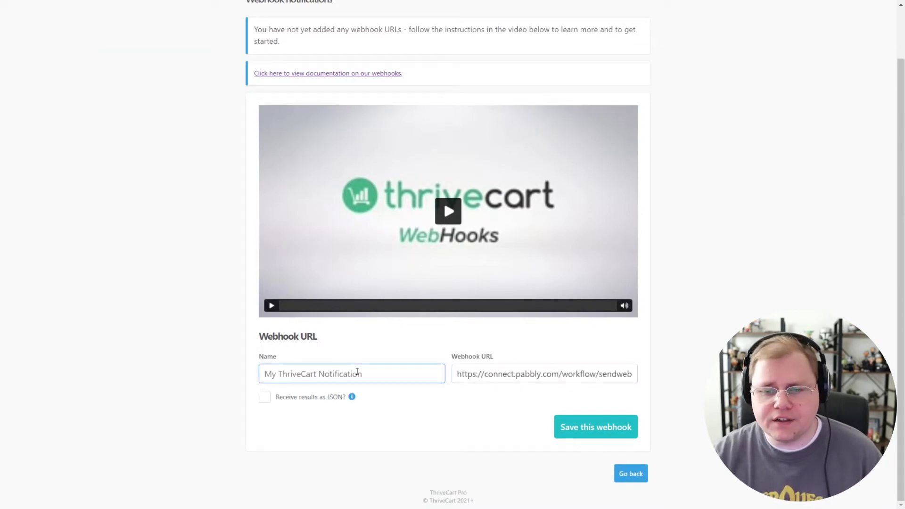
text(Pabbly Test)
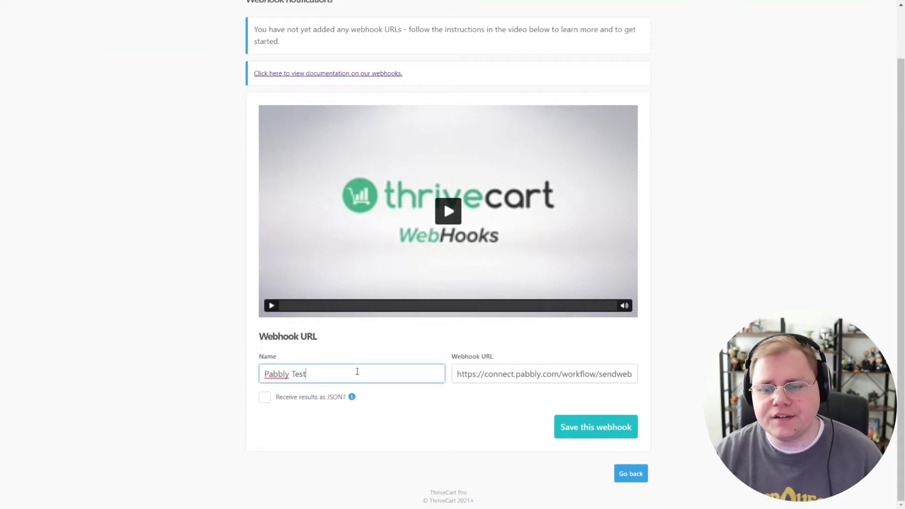
click(226, 361)
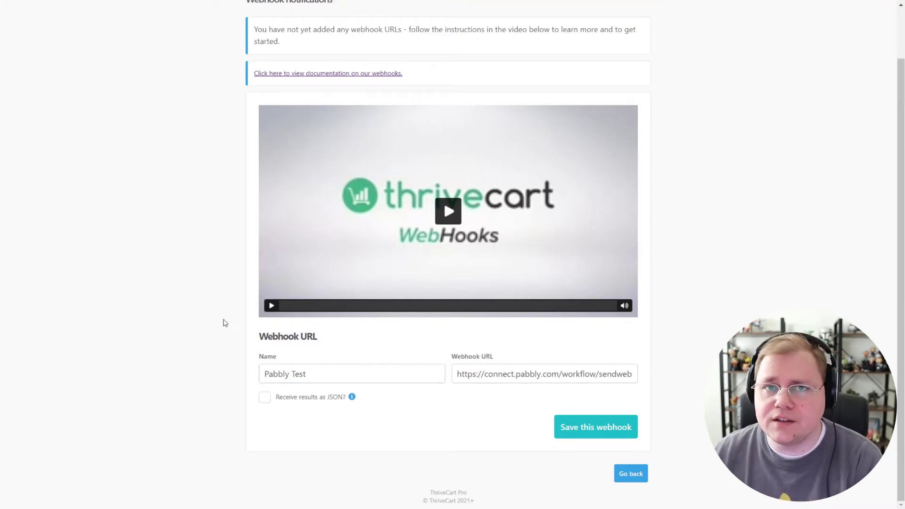
click(618, 427)
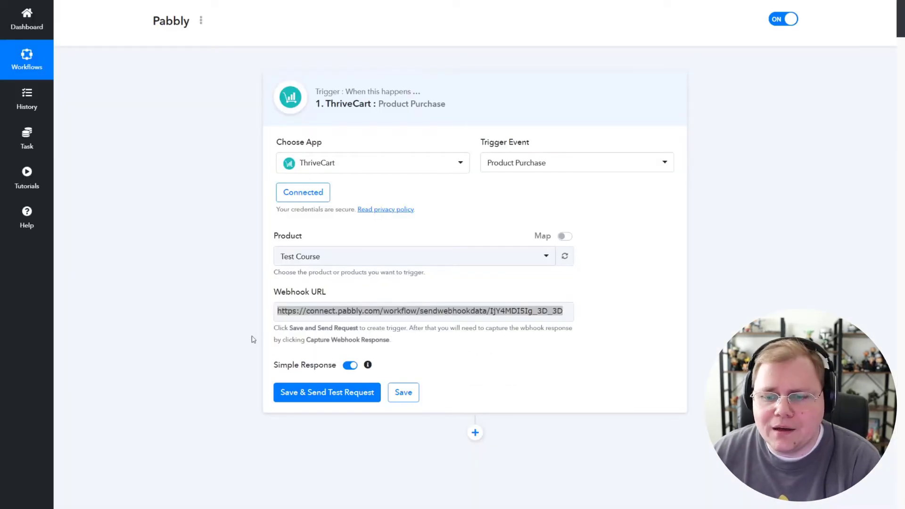
Save the trigger with a test request and start capturing the webhook response
click(315, 394)
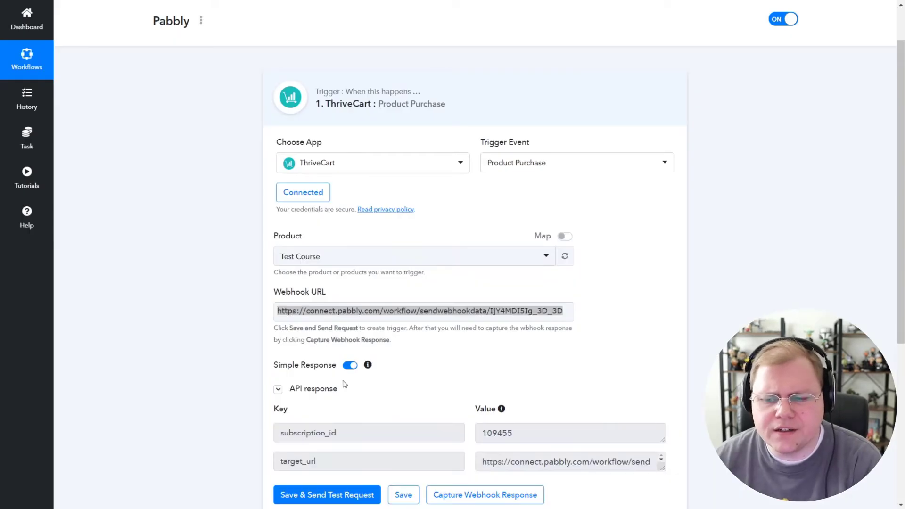
scroll(338, 376, down, 2)
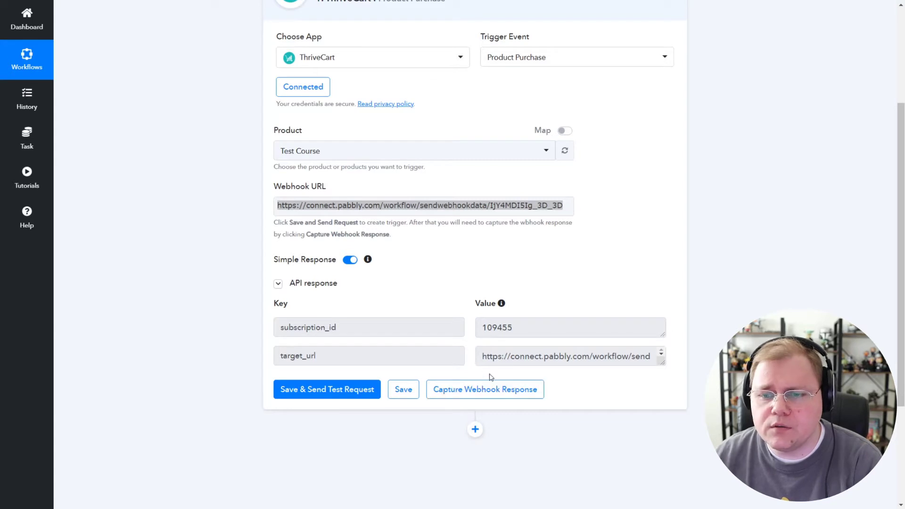
click(489, 395)
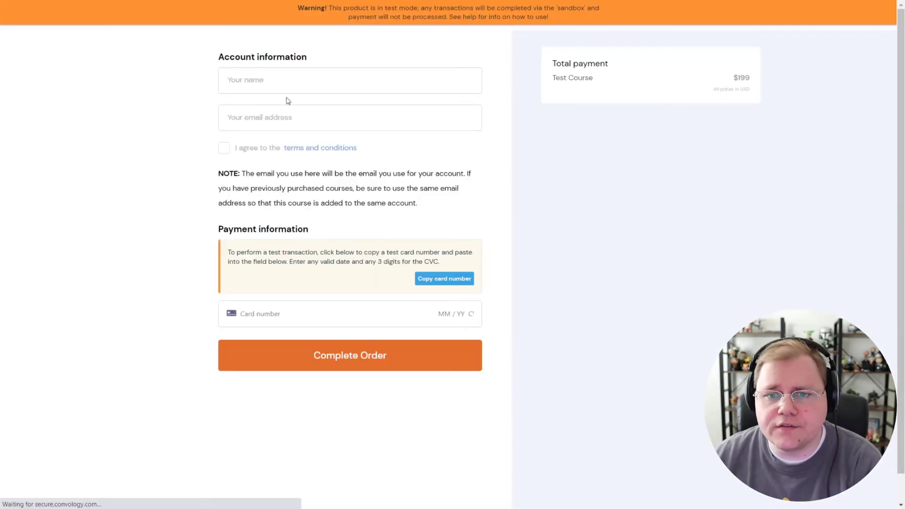
Enter the buyer's name and e-mail address on the ThriveCart checkout
click(285, 86)
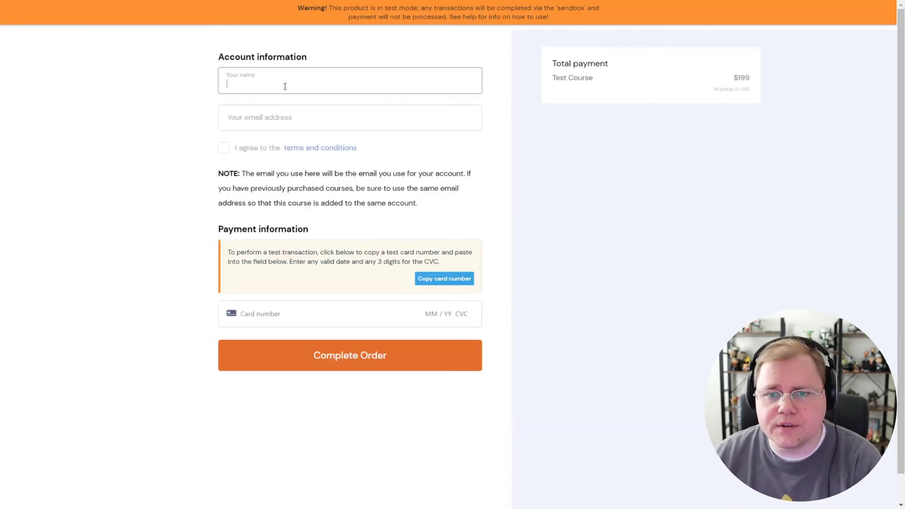
text(Doug)
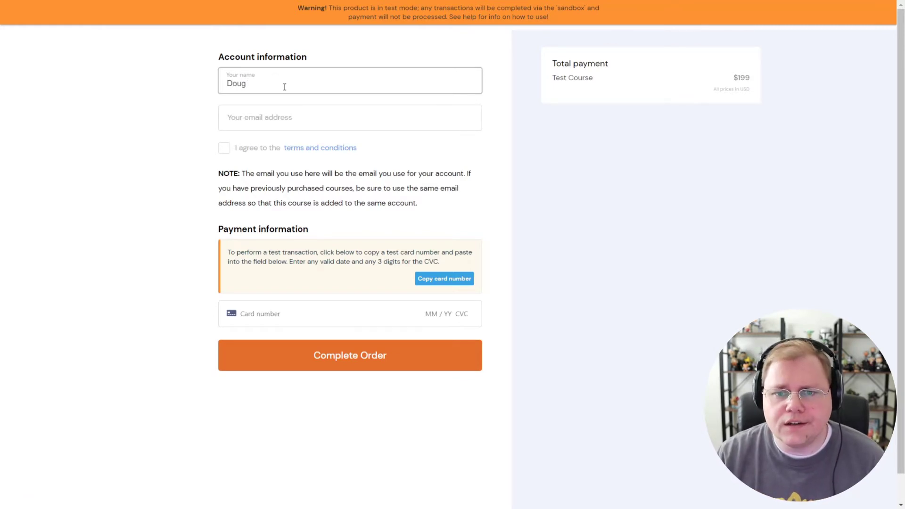
click(258, 125)
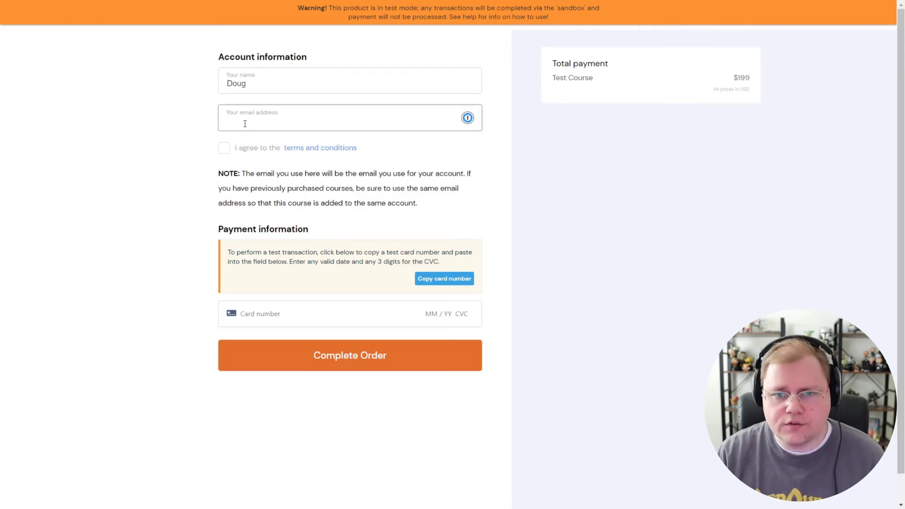
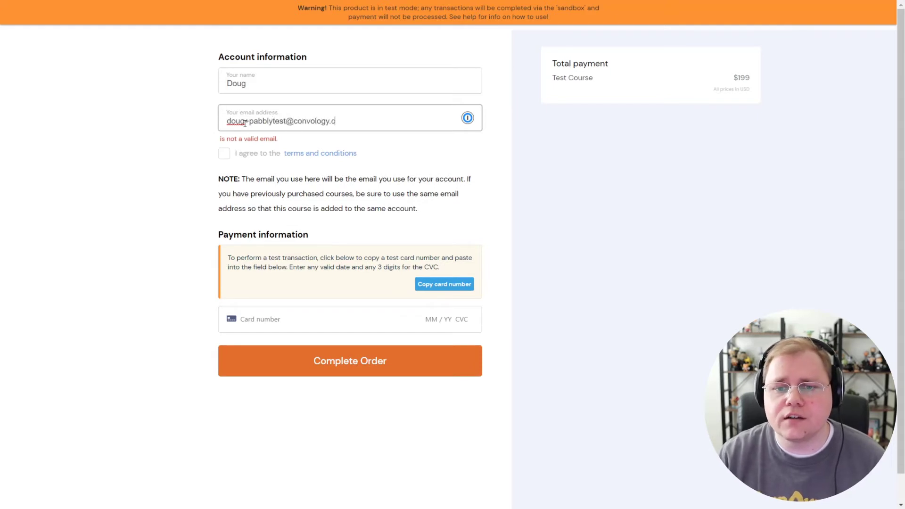
Accept the terms, enter the test card with expiry 05/30 and CVC 123, and complete the order
click(224, 149)
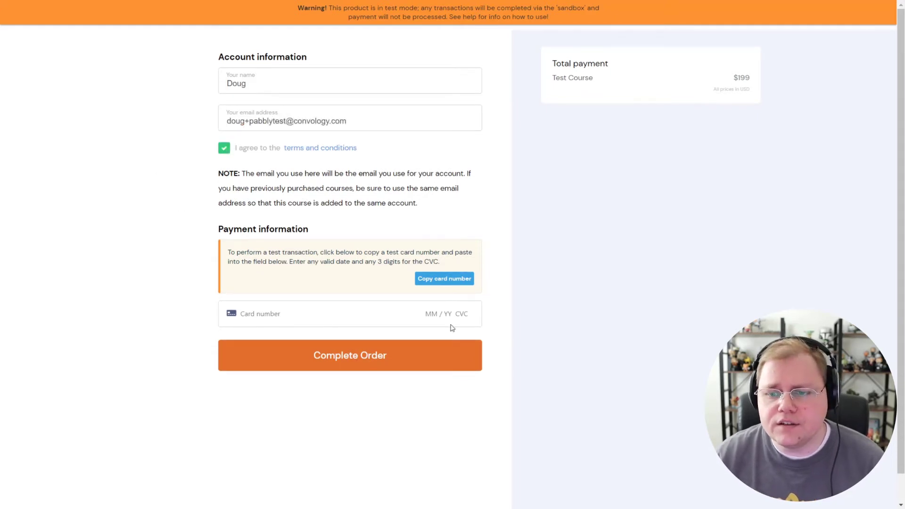
click(437, 282)
click(312, 314)
key(ctrl+v)
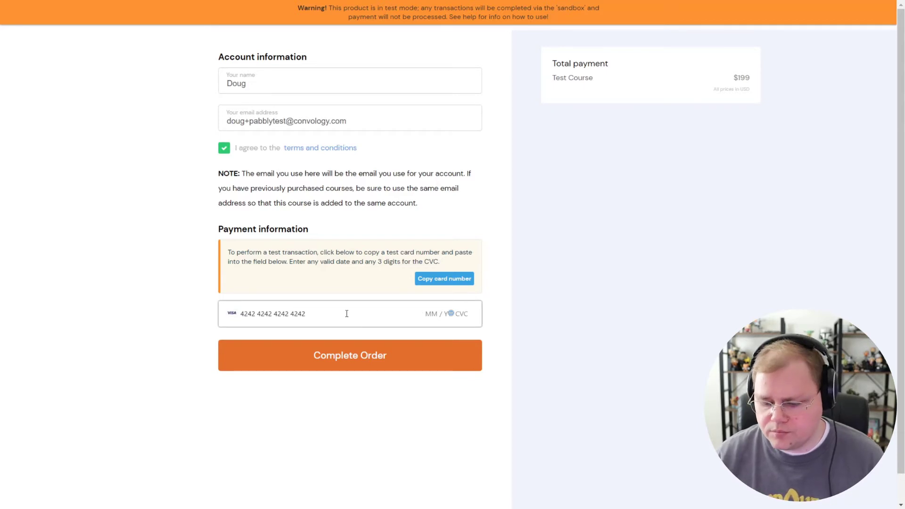
text(05 / 30 123)
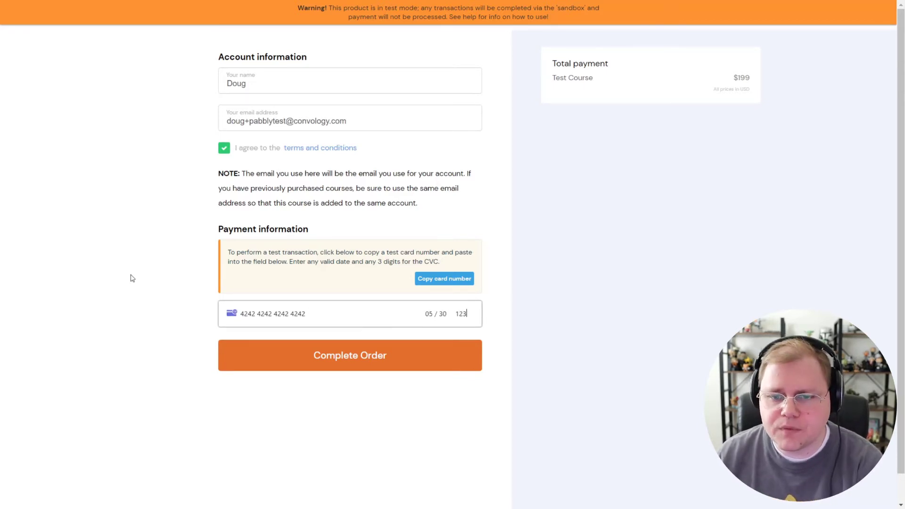
click(352, 357)
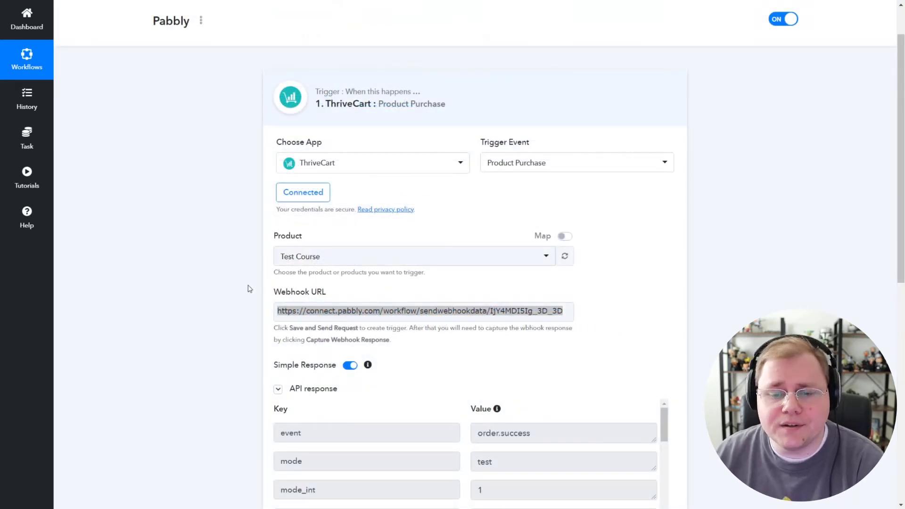
Add an action step after the trigger using the FluentCRM app
click(278, 389)
scroll(476, 256, down, 3)
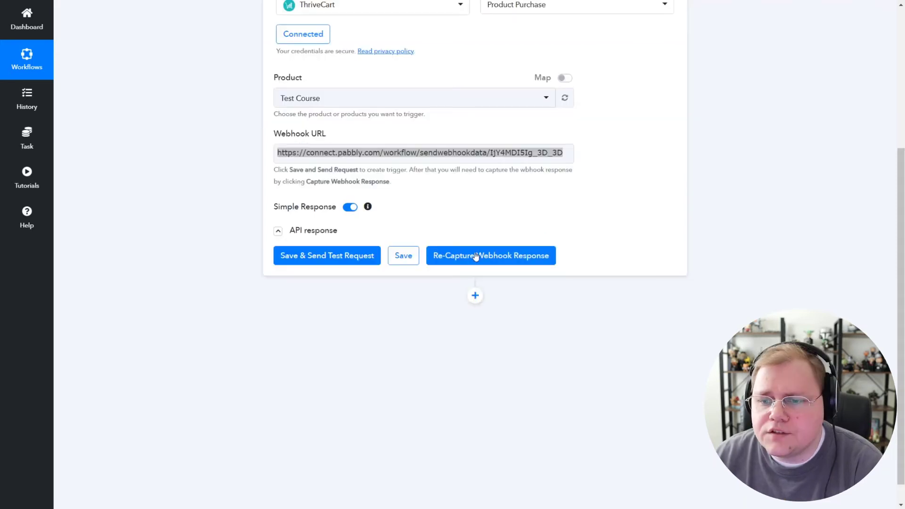
click(475, 296)
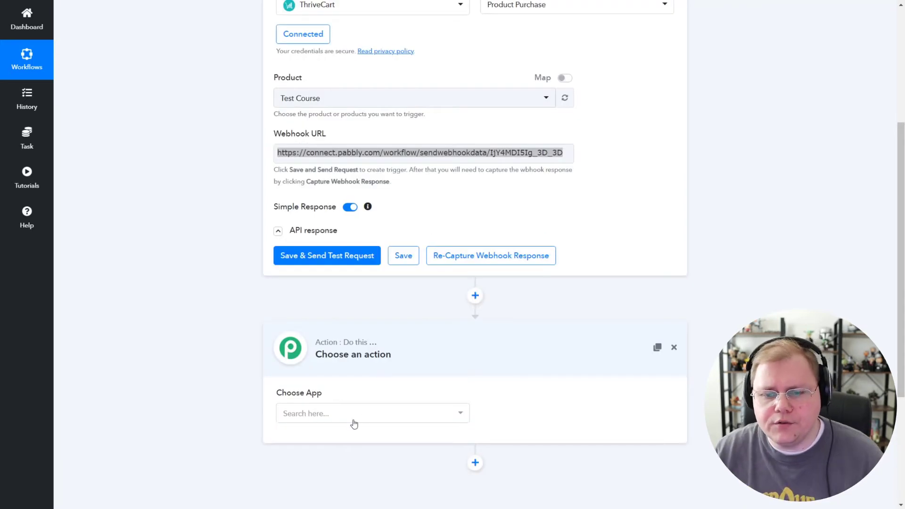
click(347, 416)
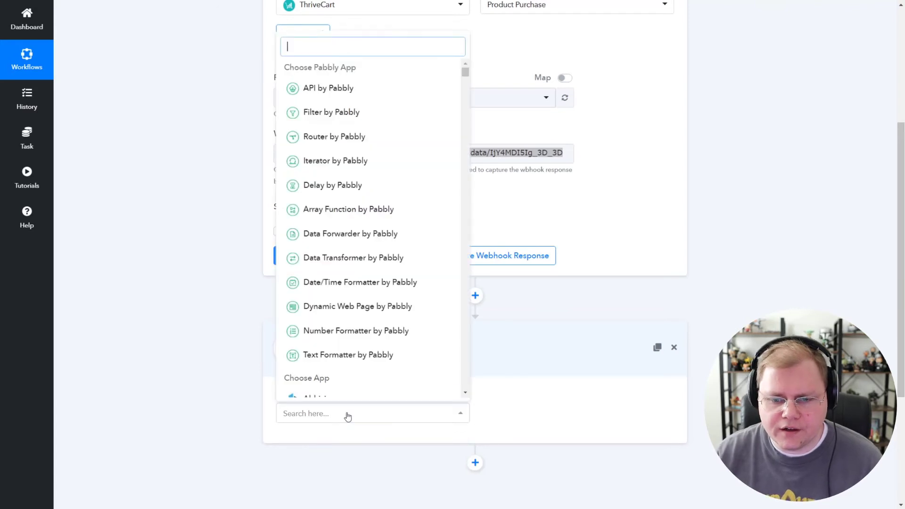
text(Fluent)
click(341, 391)
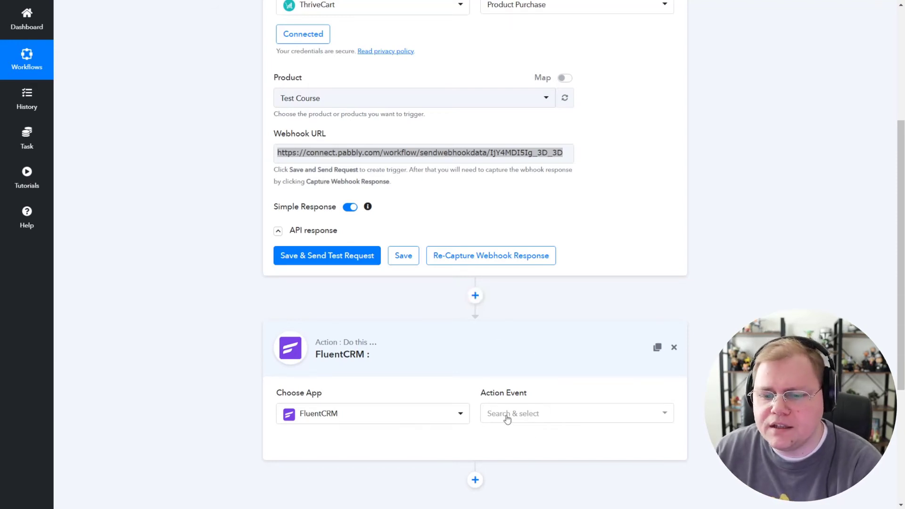
Set the FluentCRM action event to Incoming Webhook Feed and connect it
scroll(509, 402, down, 1)
click(520, 366)
click(513, 410)
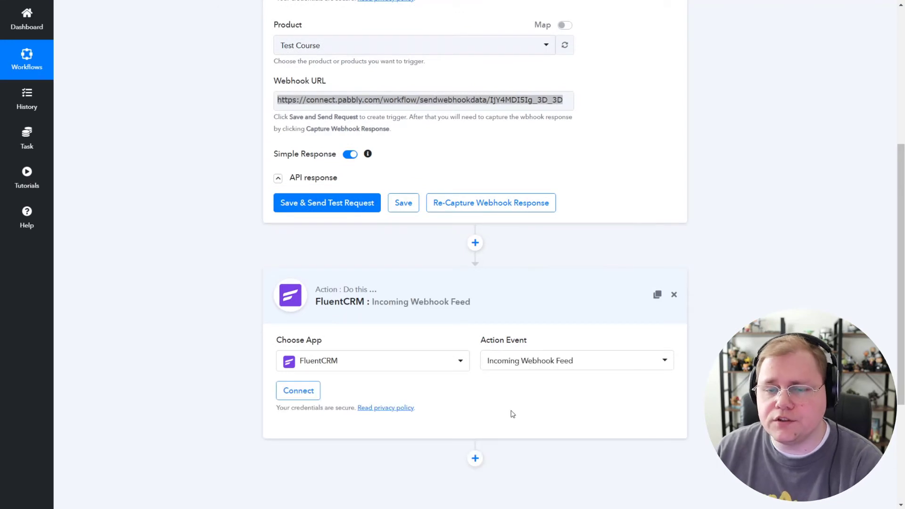
click(304, 395)
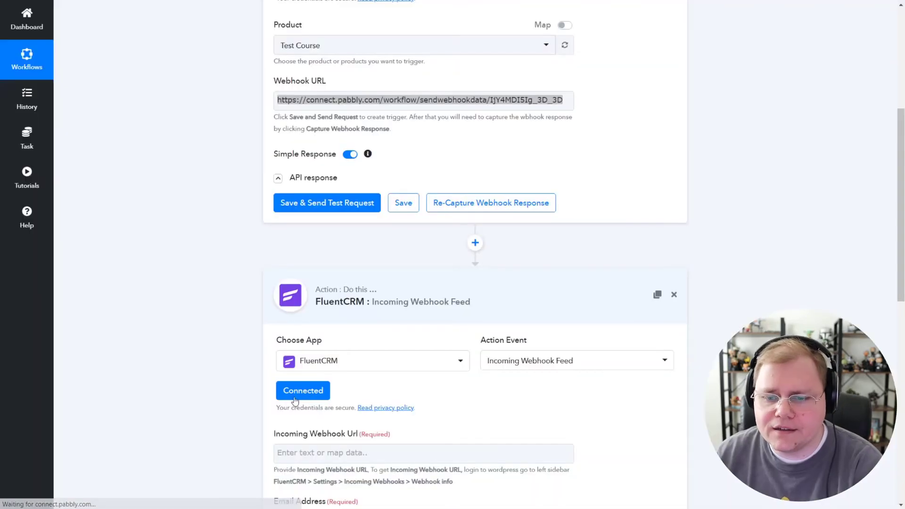
scroll(256, 402, down, 2)
scroll(256, 403, down, 2)
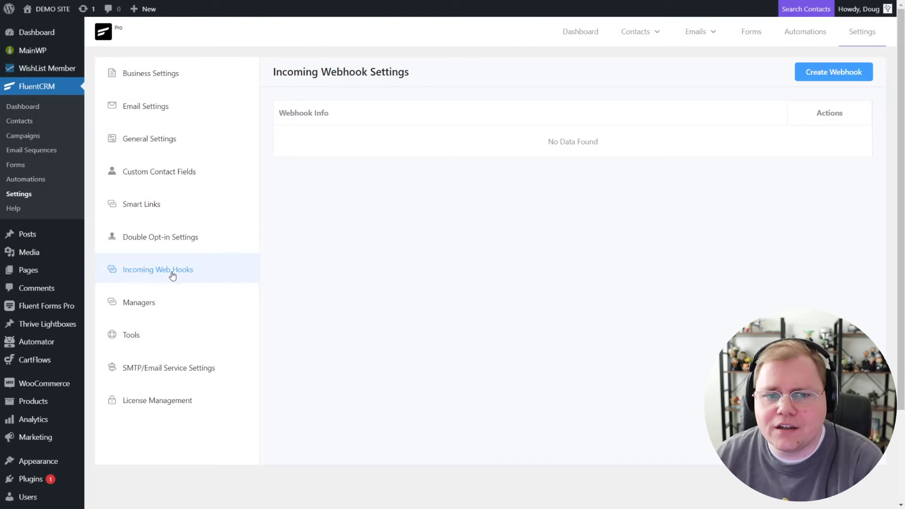
Set up a new FluentCRM incoming webhook 'Pabbly Test' with list Courses and status Subscribed
click(835, 71)
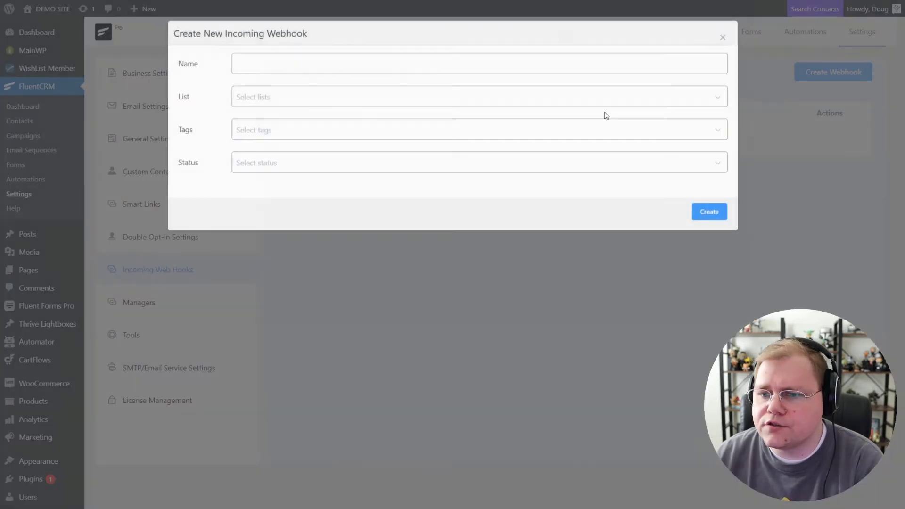
click(293, 62)
text(Pabbly Test)
click(264, 101)
click(251, 178)
click(234, 208)
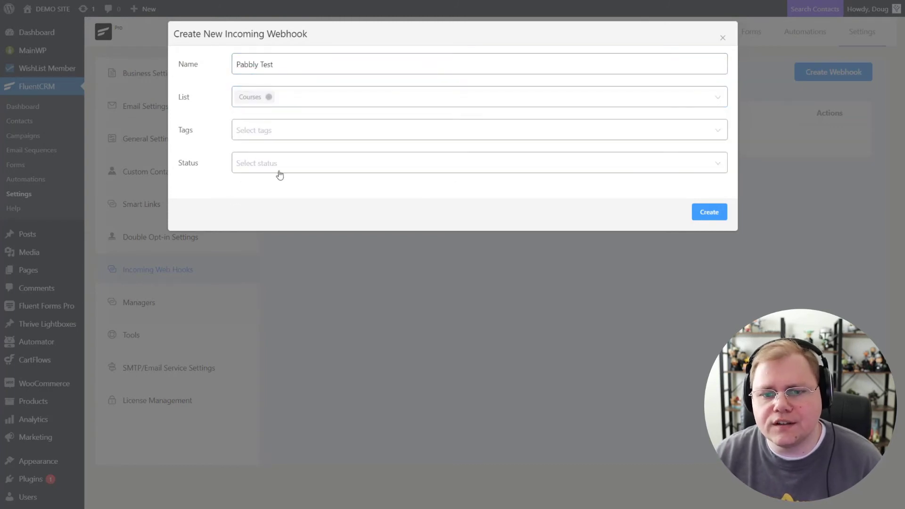
click(280, 169)
click(263, 211)
click(228, 204)
Create the Pabbly Test webhook and copy its URL
click(716, 214)
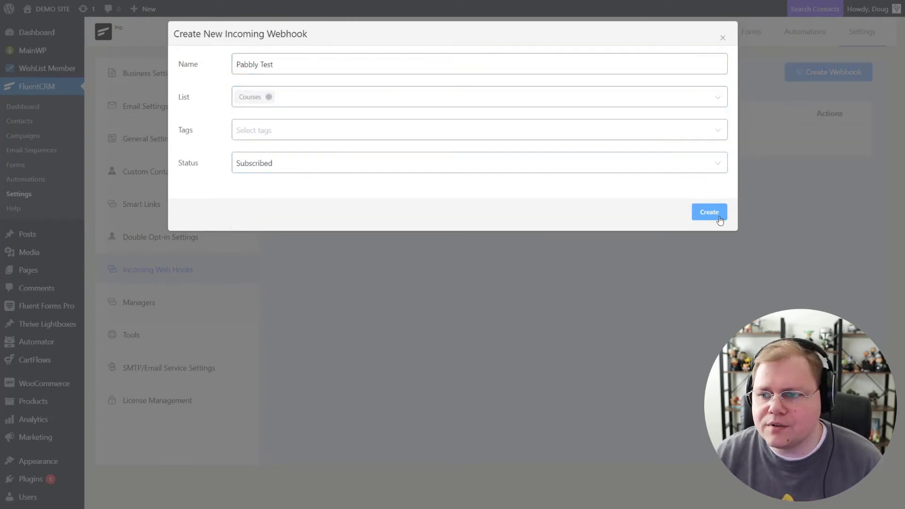
scroll(521, 227, down, 3)
key(Escape)
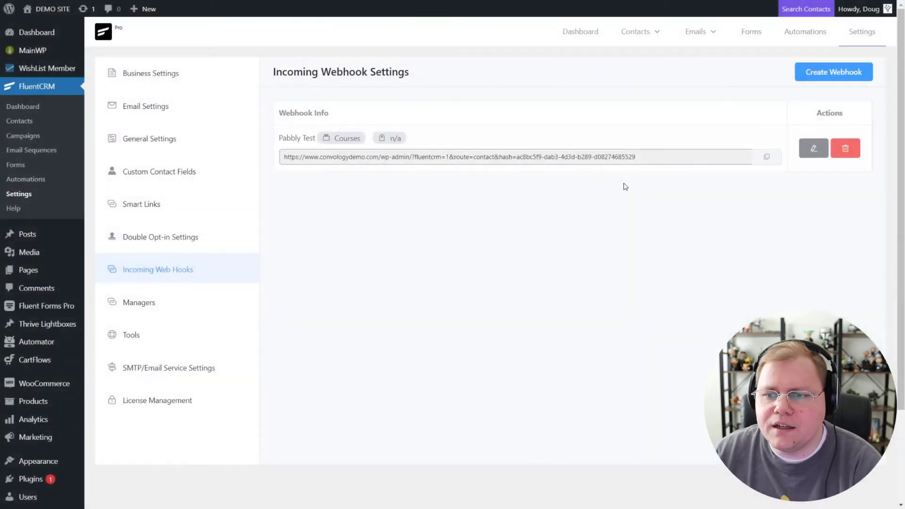
click(767, 157)
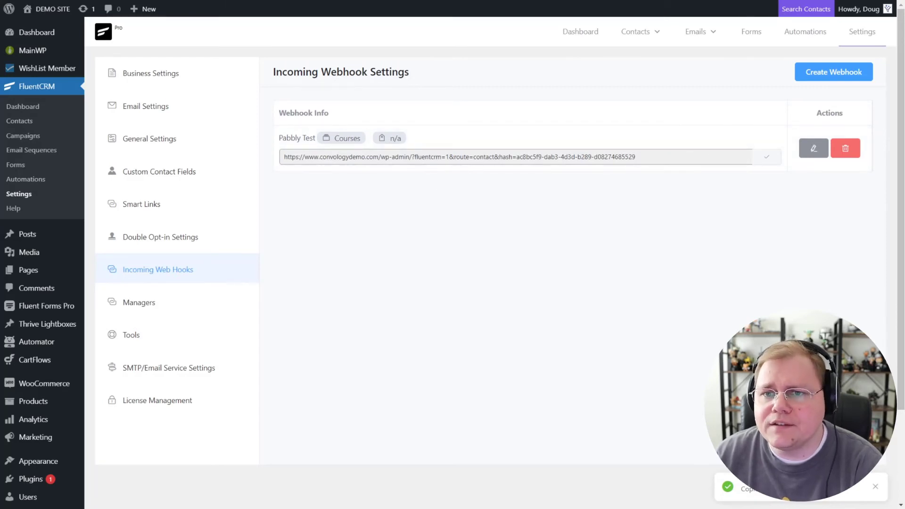
Paste the FluentCRM webhook URL into the Pabbly action and send a test request
key(ctrl+Tab)
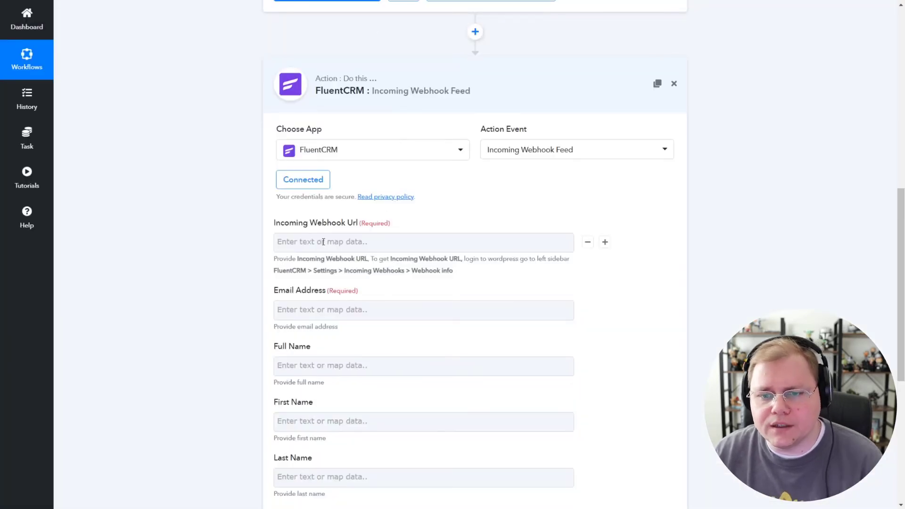
click(323, 242)
key(ctrl+v)
click(196, 259)
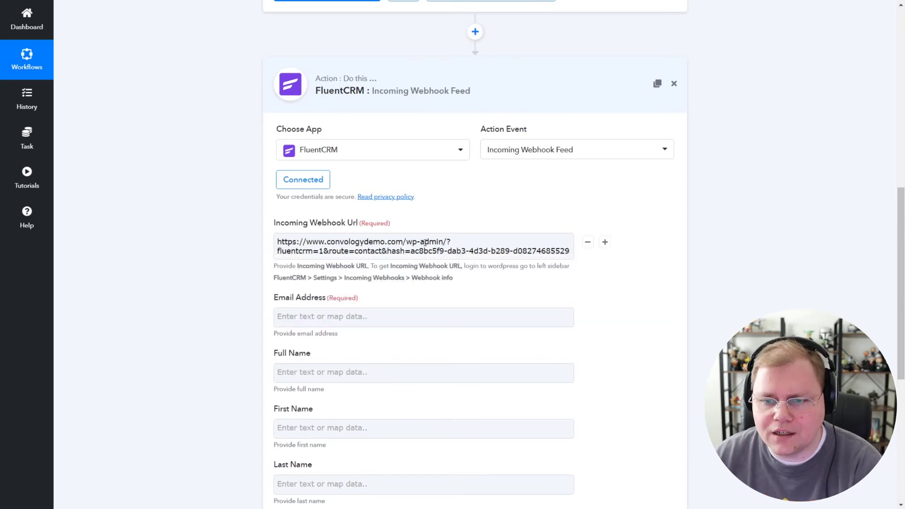
scroll(321, 243, down, 1)
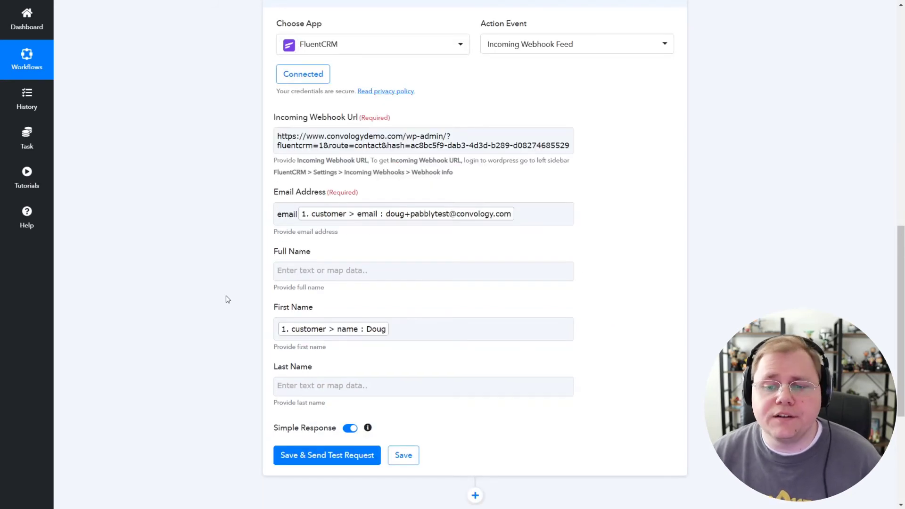
click(311, 457)
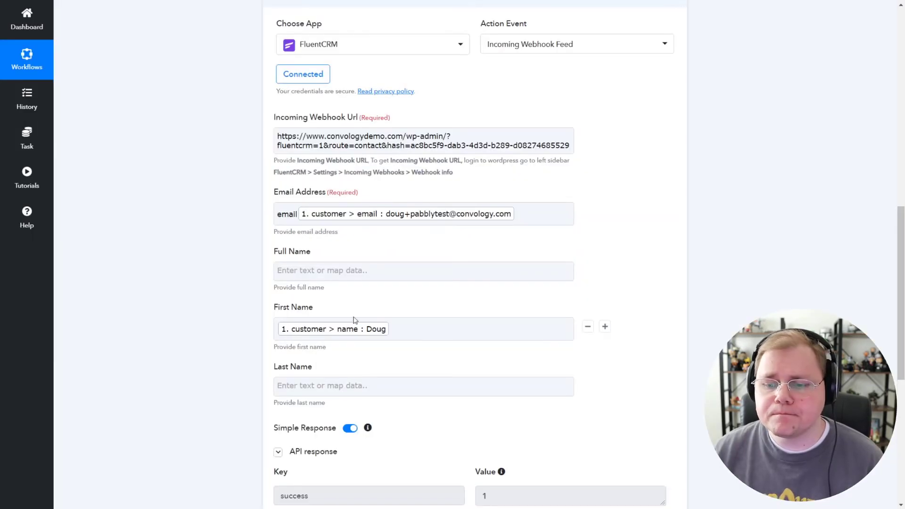
scroll(374, 329, down, 2)
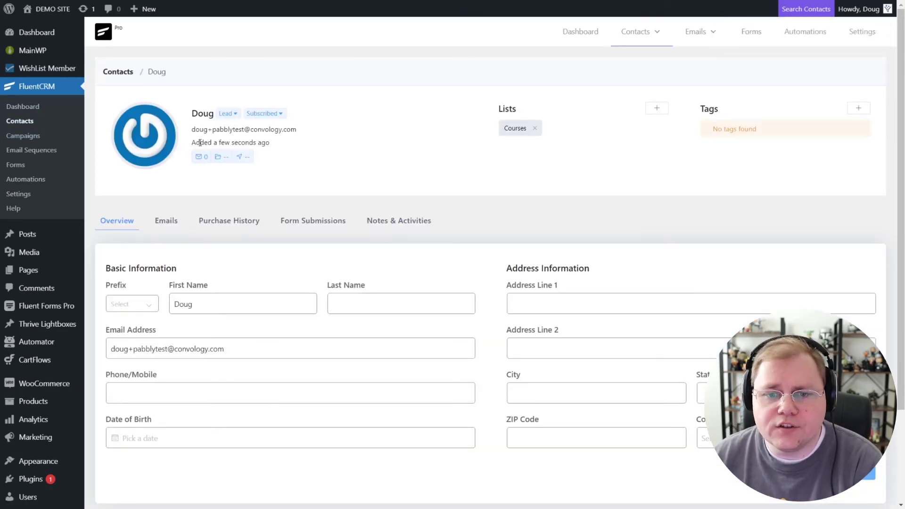
Highlight the added date on the new FluentCRM contact's record
drag(199, 142, 271, 144)
click(298, 154)
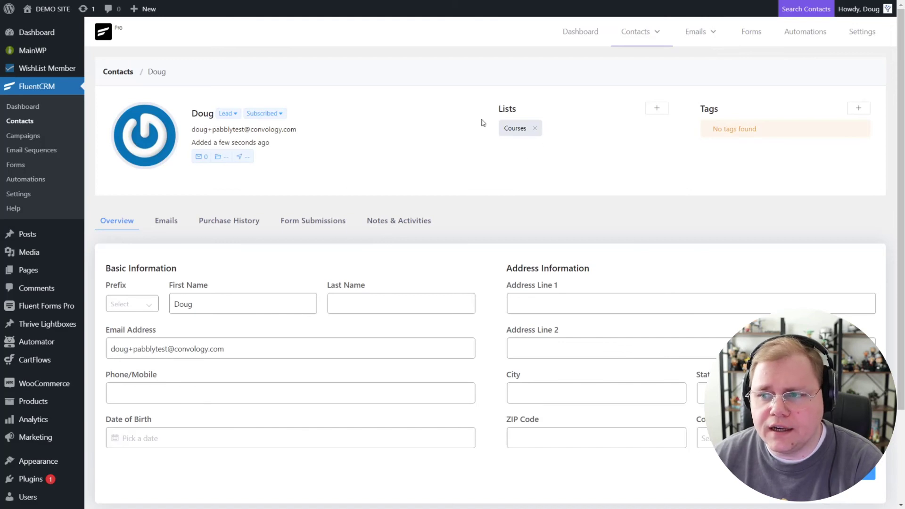